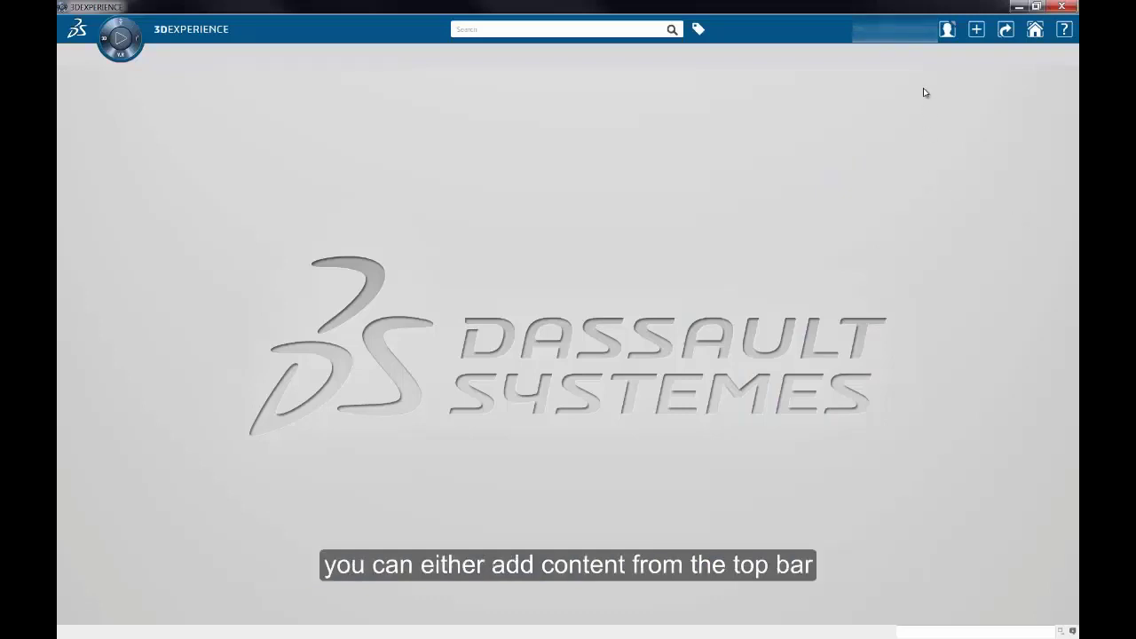
Step: Launch the Material Definition app from the simulation apps, dismissing the initial new core material prompt
click(925, 46)
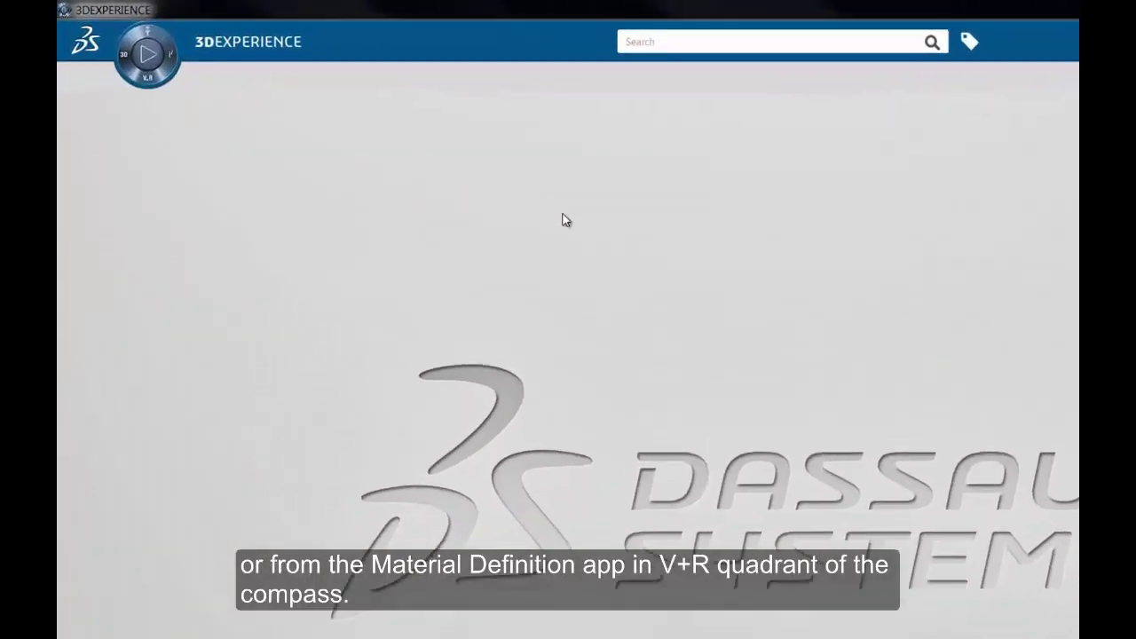
click(168, 96)
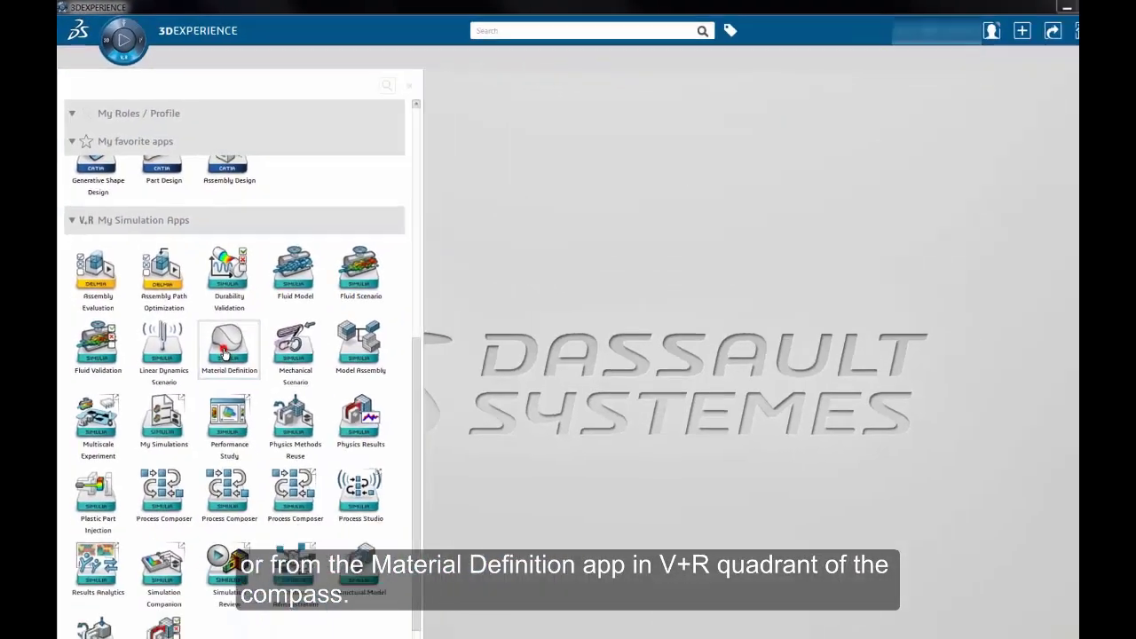
click(337, 586)
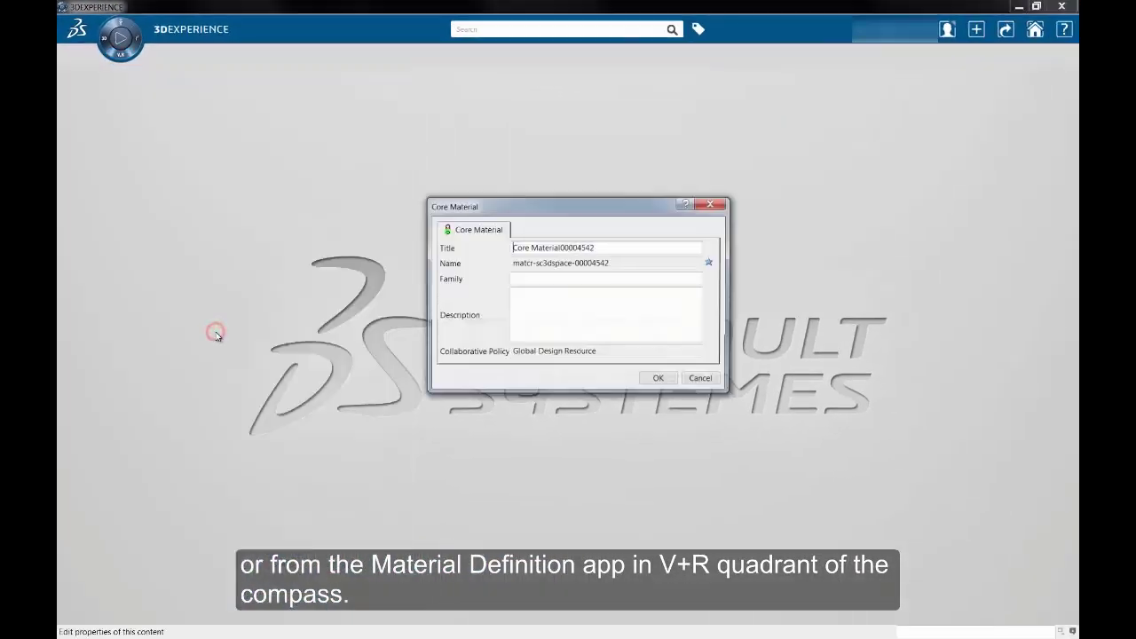
click(701, 379)
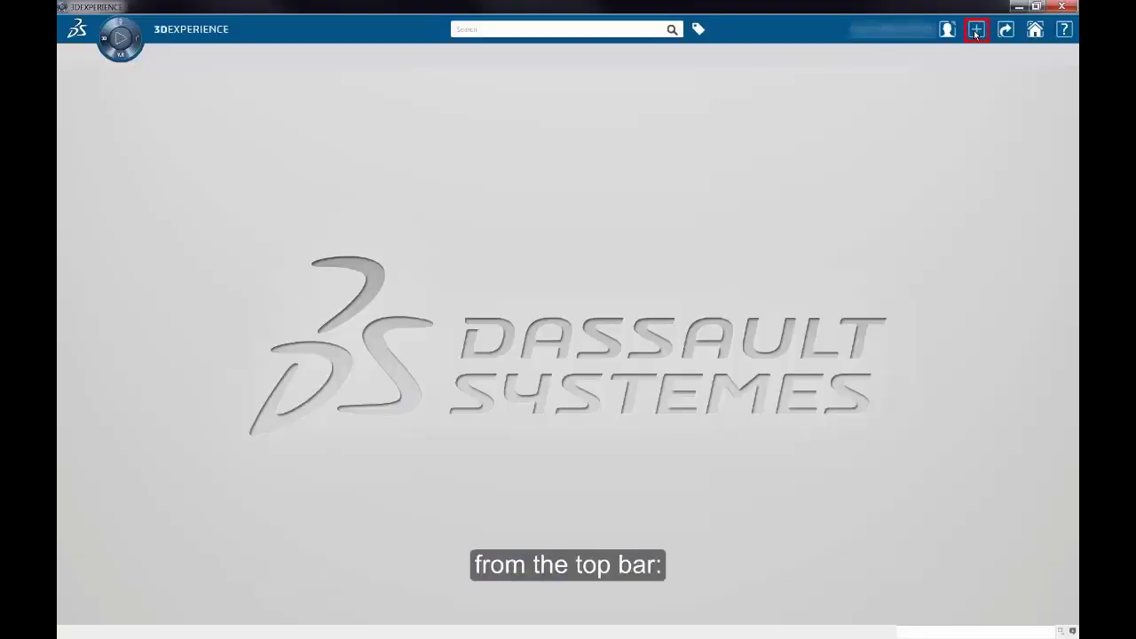
Step: Create new content of type Core Material, searched as 'material', with the title 'Steel'
click(975, 33)
click(935, 54)
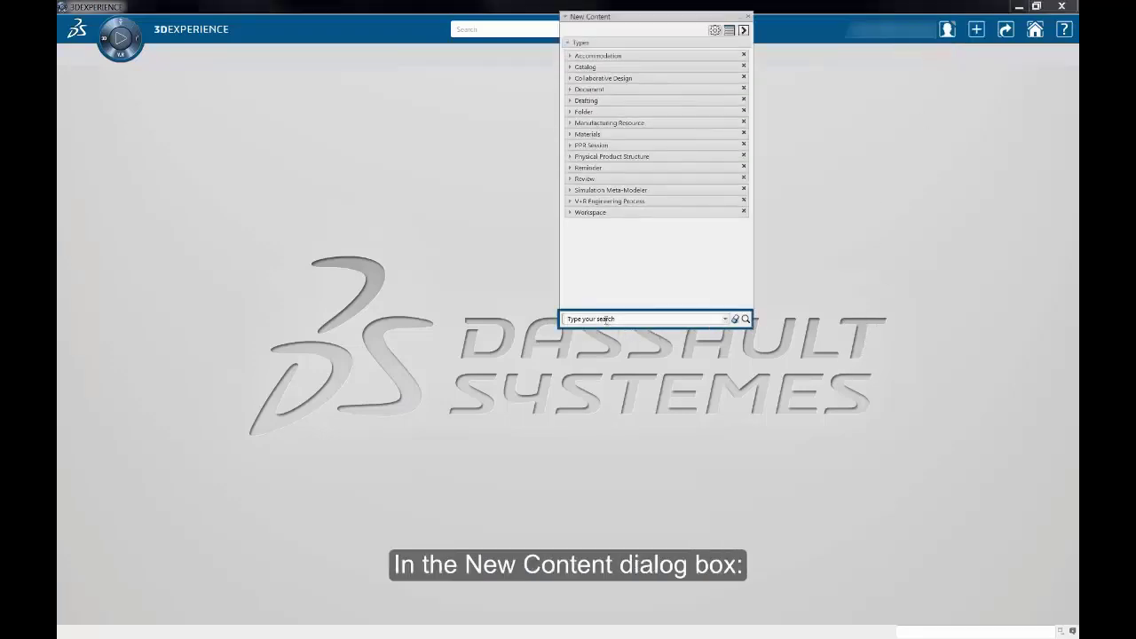
click(607, 319)
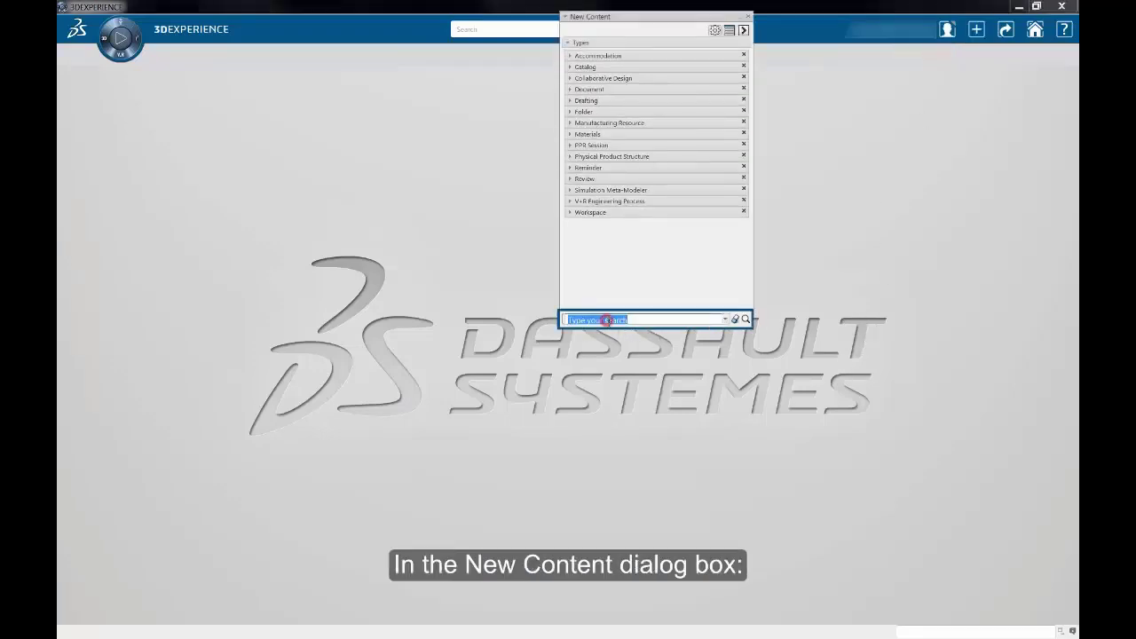
text(material)
click(745, 319)
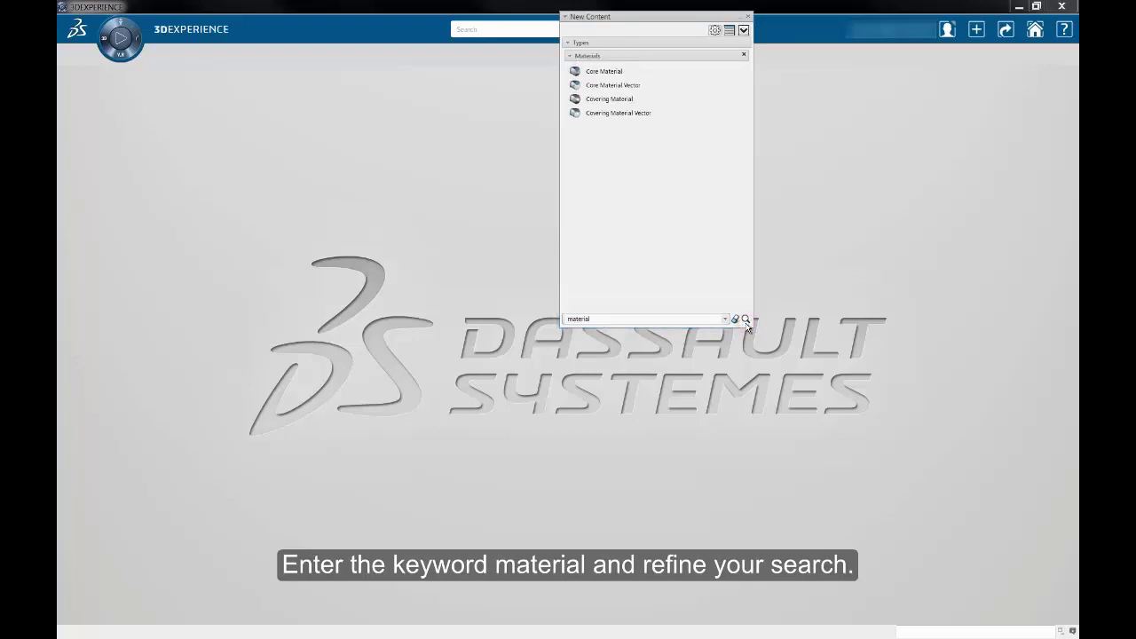
click(616, 77)
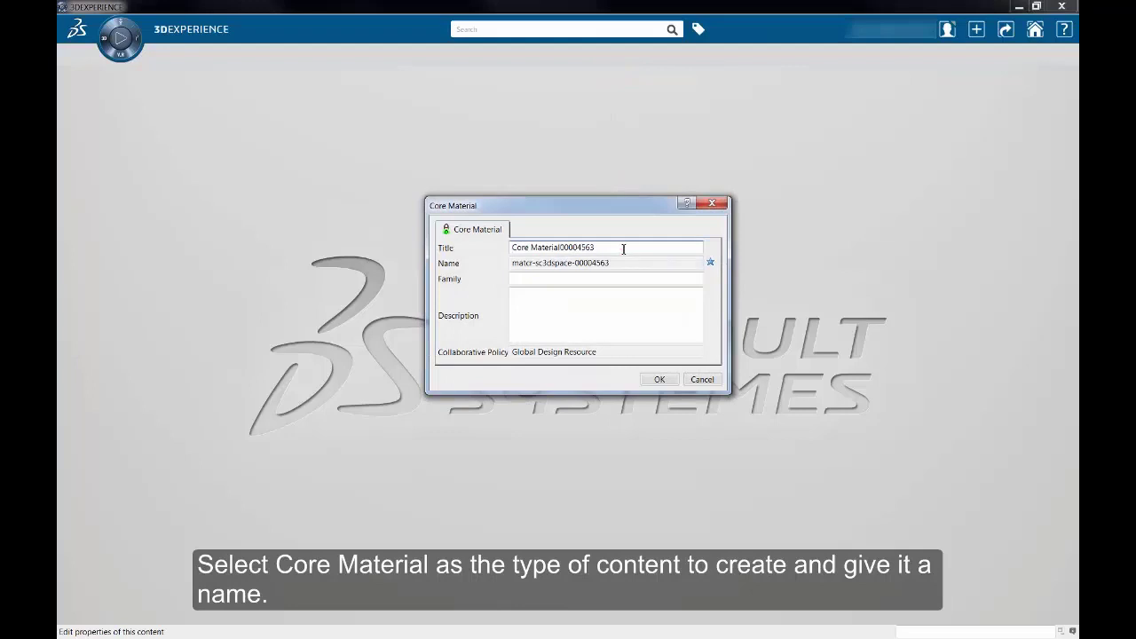
triple_click(623, 248)
text(Steel)
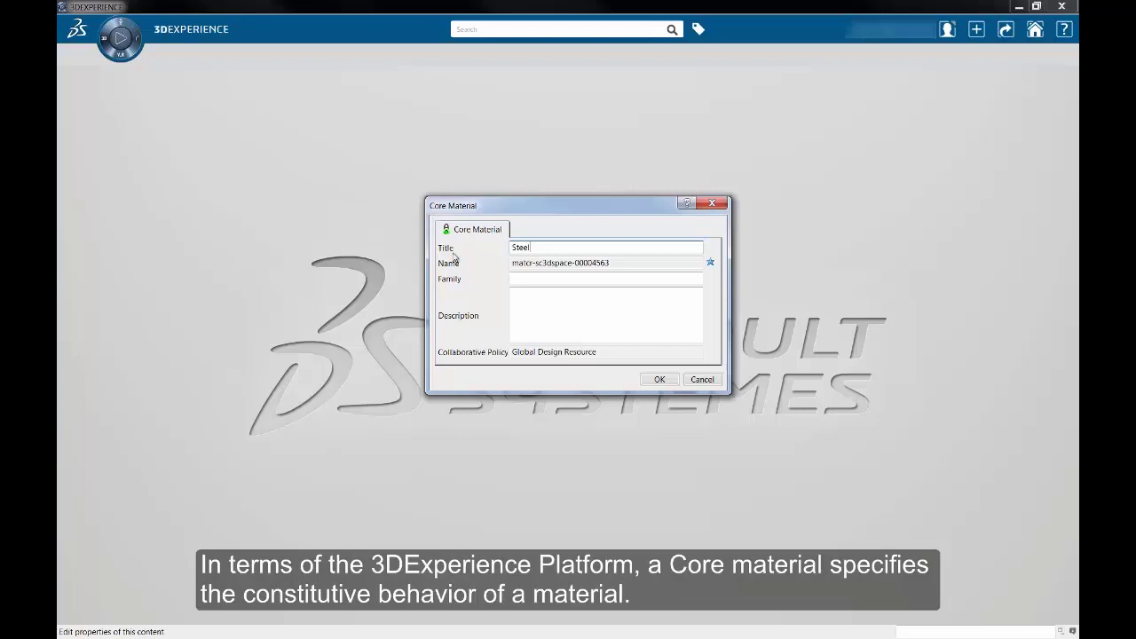
click(659, 380)
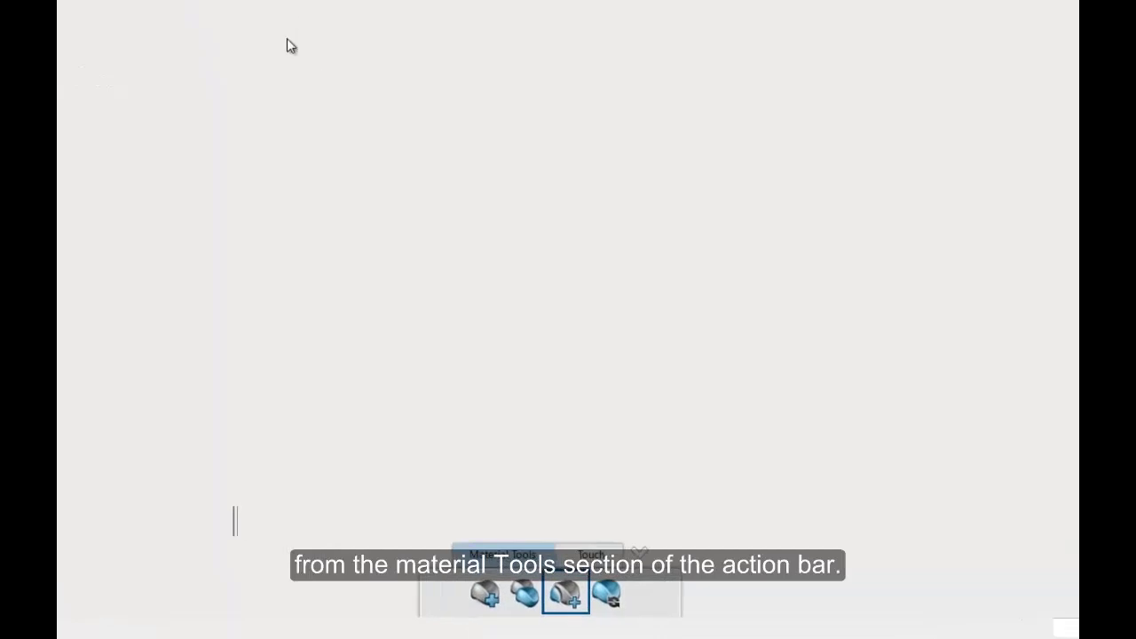
Step: Start Add Domain for the Steel material and enlarge the domain choice dialog
click(572, 604)
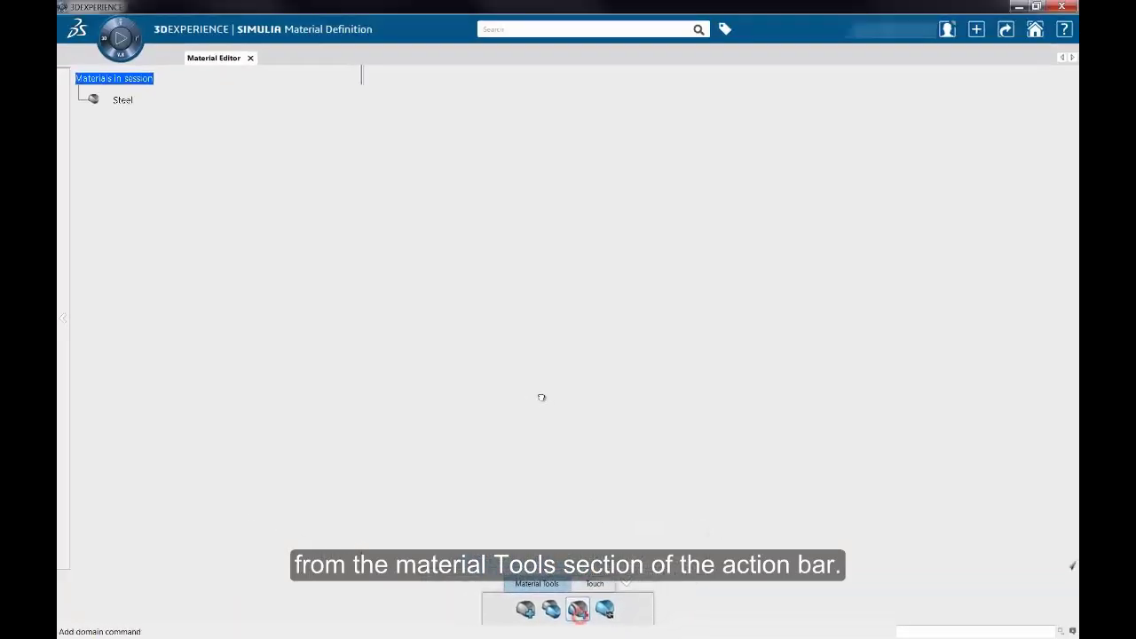
click(123, 100)
drag(601, 252, 604, 364)
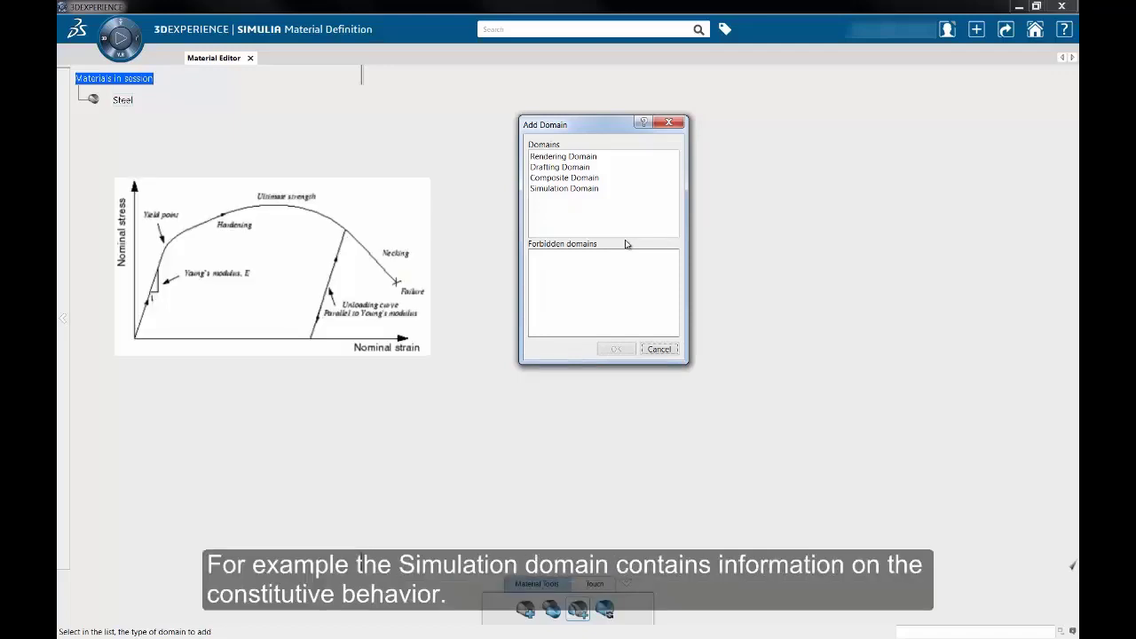
Step: Add a Simulation Domain to Steel, keeping the default simulation domain title
click(578, 189)
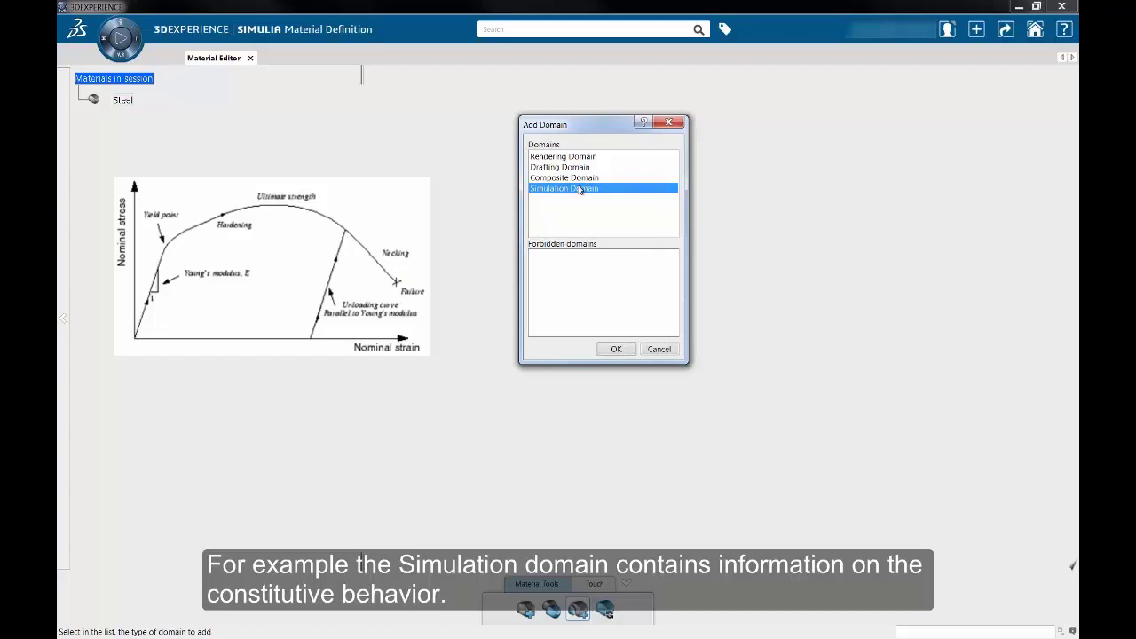
click(574, 157)
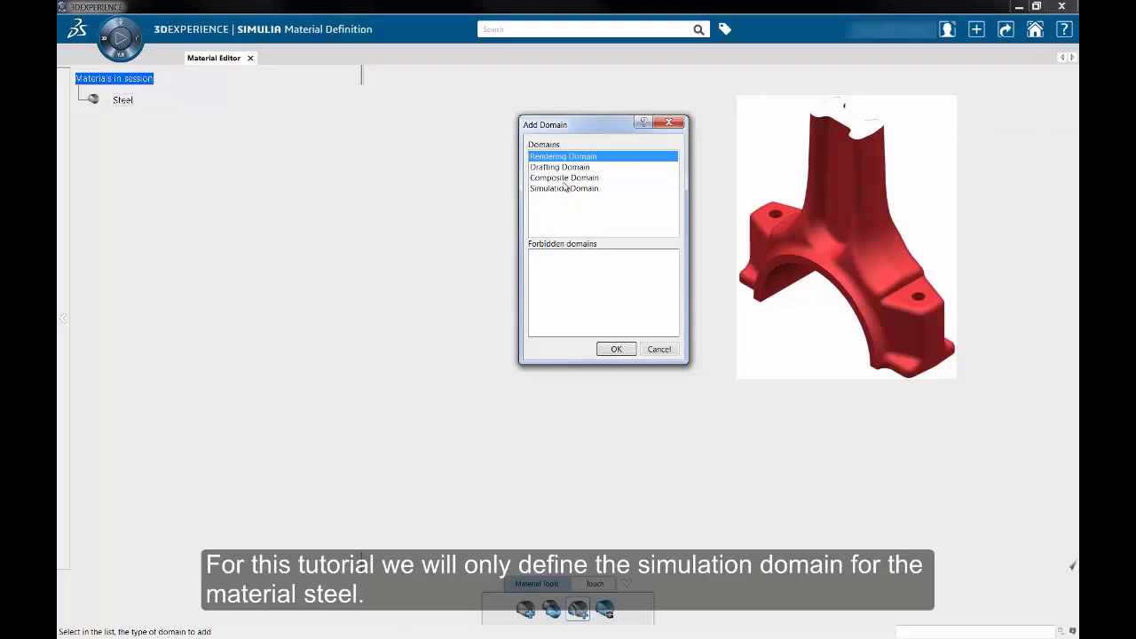
click(564, 189)
click(616, 350)
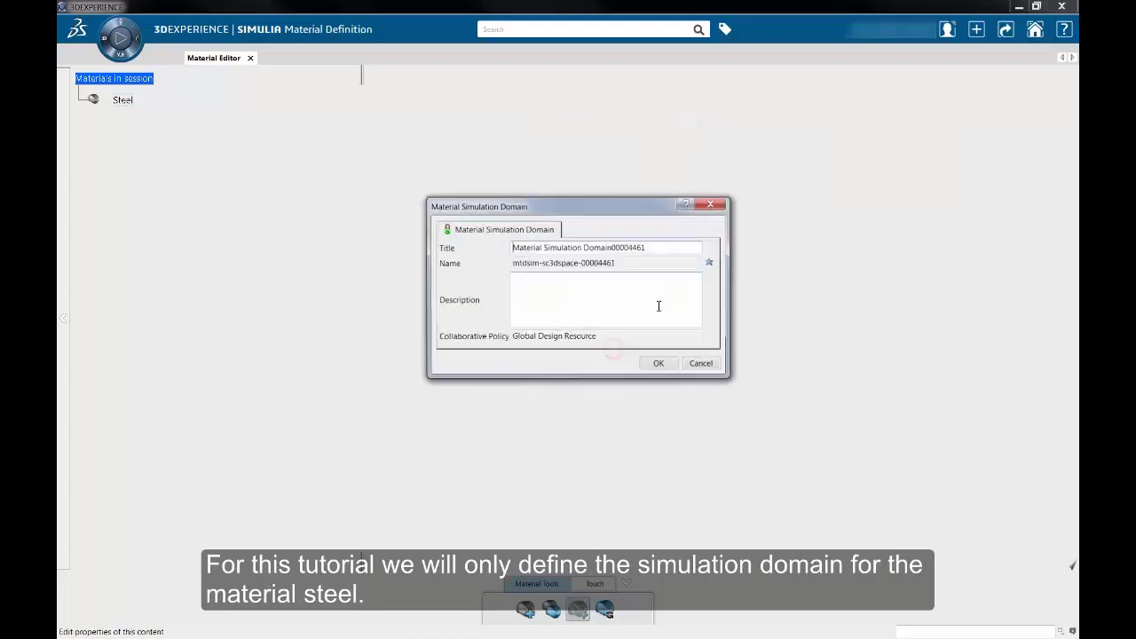
click(657, 364)
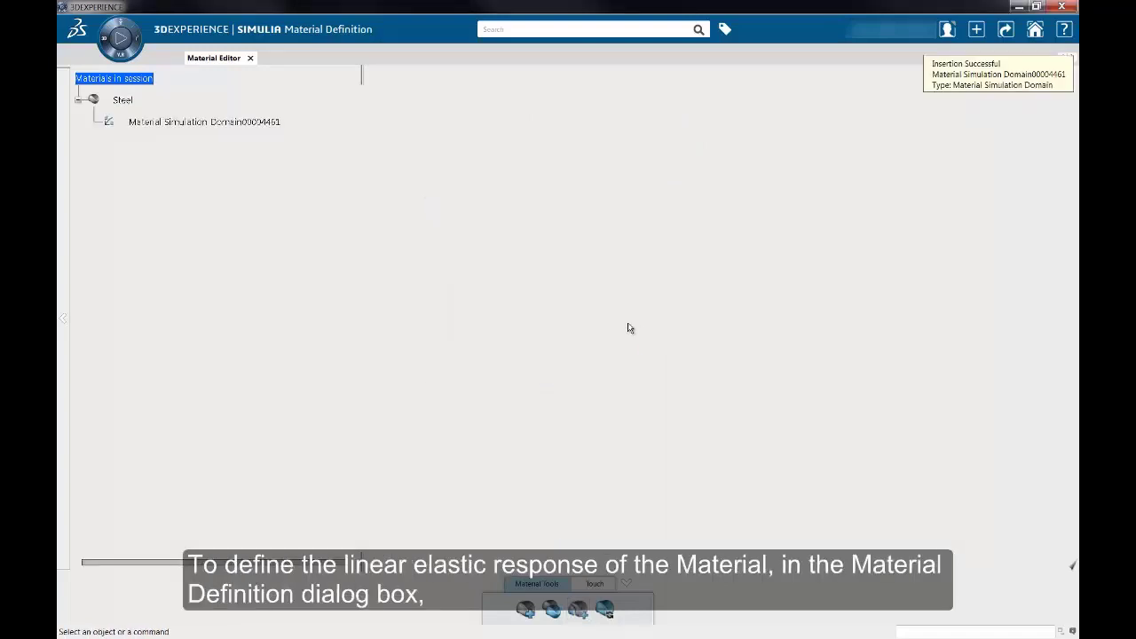
Step: Enable Mechanical > Elasticity > Elastic with Young's modulus 210 GPa and Poisson's ratio 0.3
double_click(269, 129)
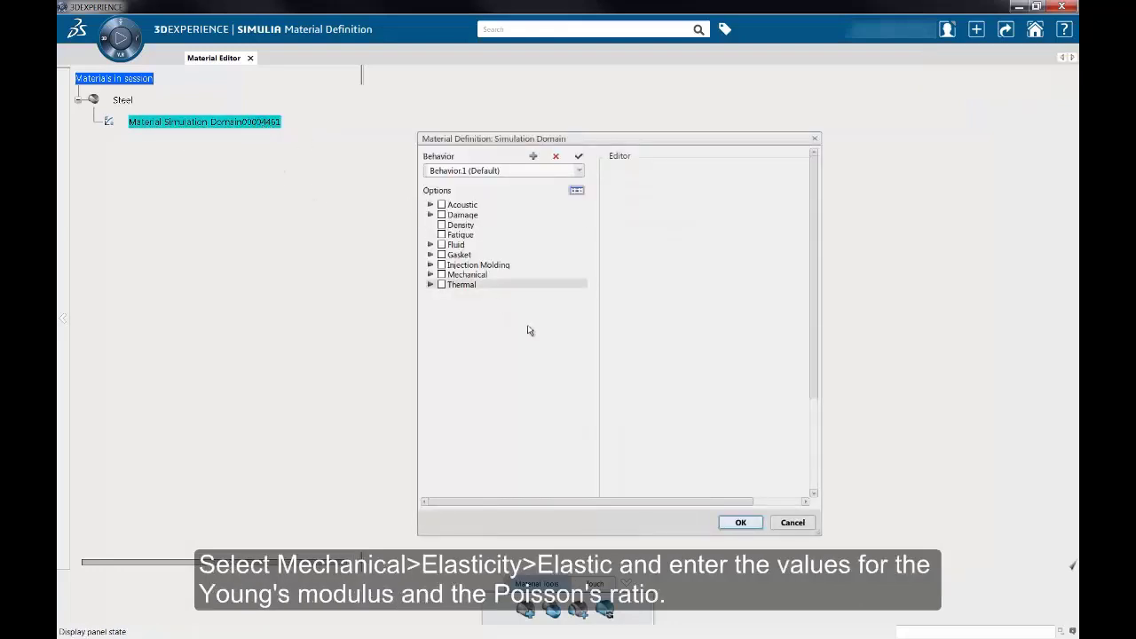
click(431, 274)
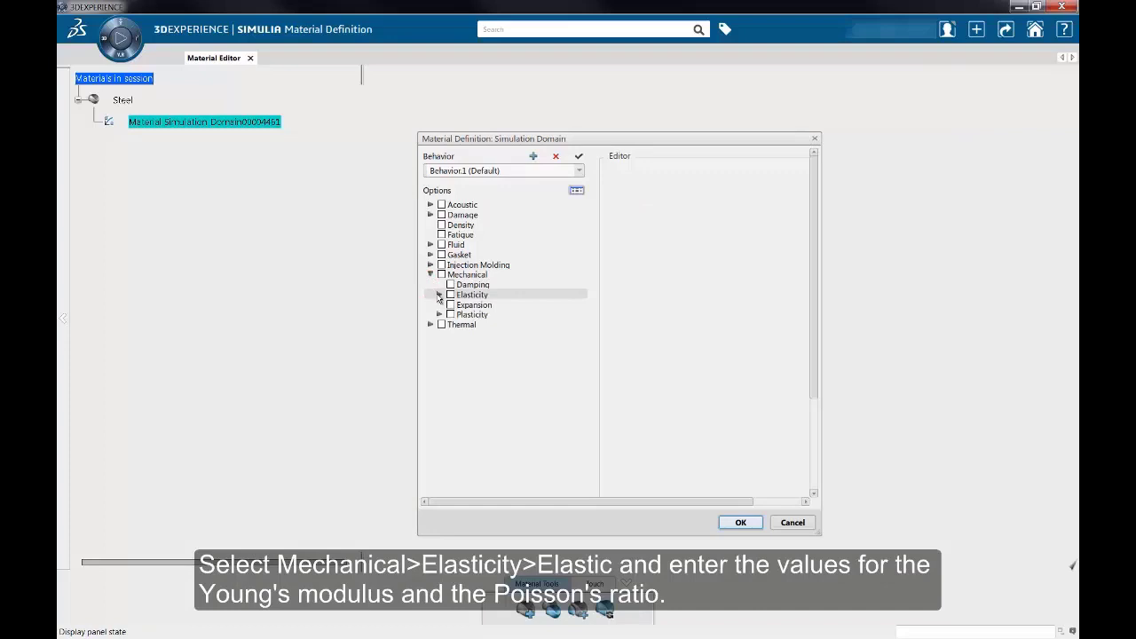
click(438, 294)
click(460, 306)
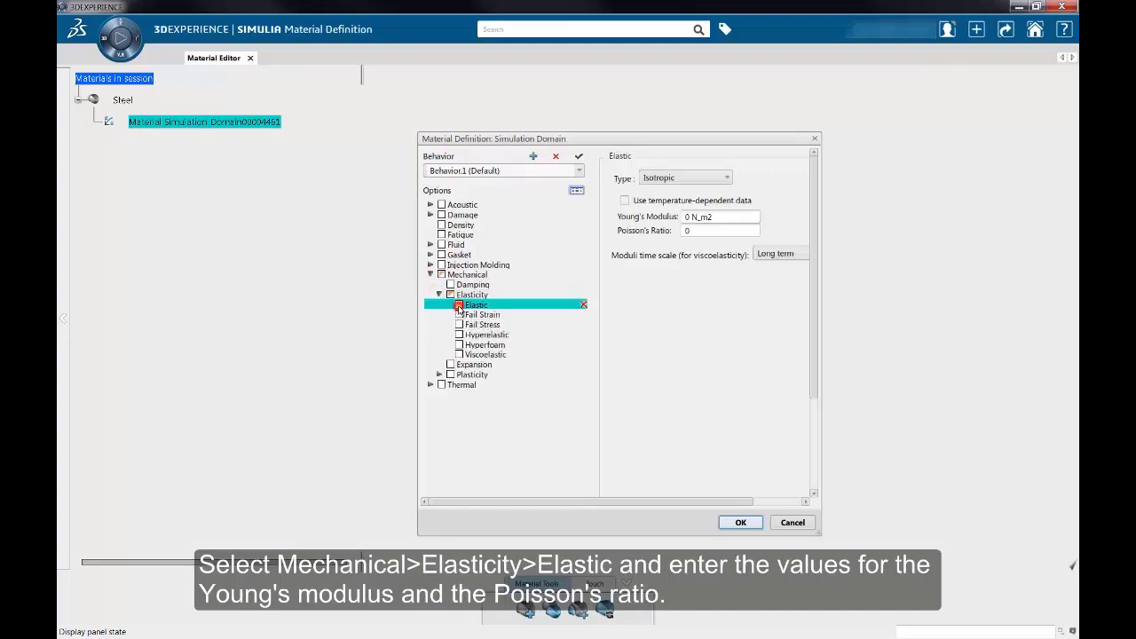
click(719, 219)
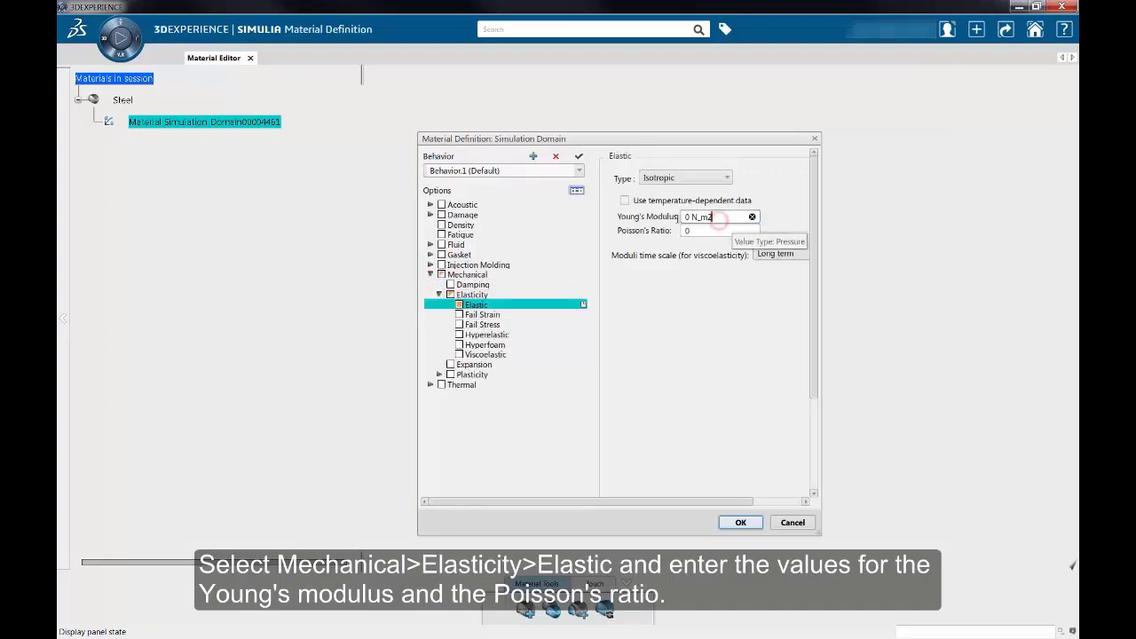
text(210 GP)
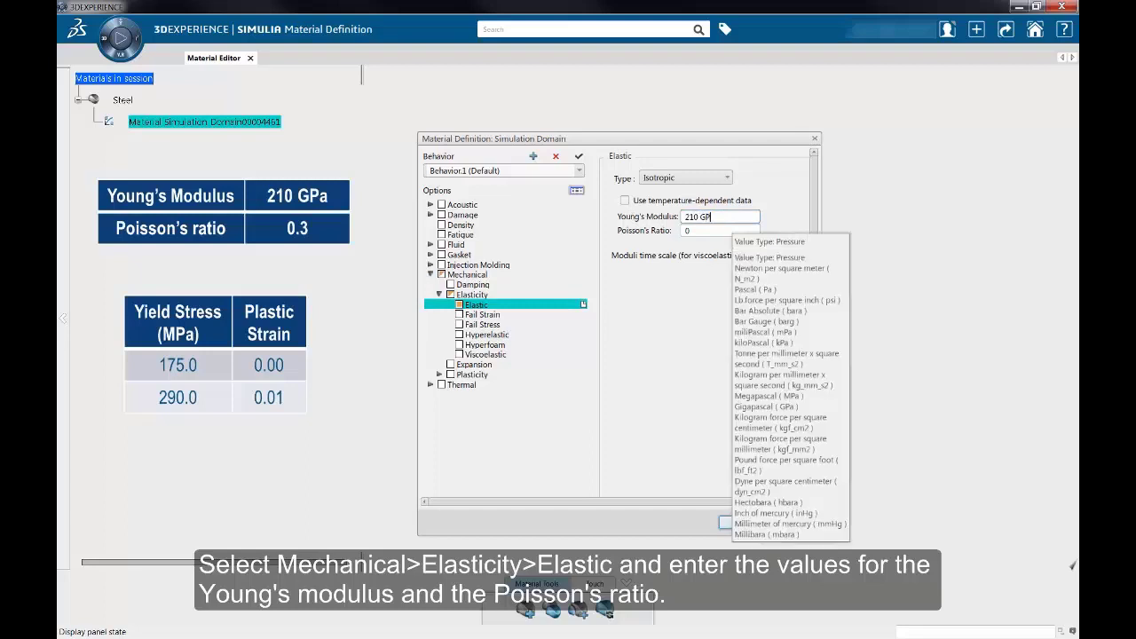
text(a)
key(Return)
key(Tab)
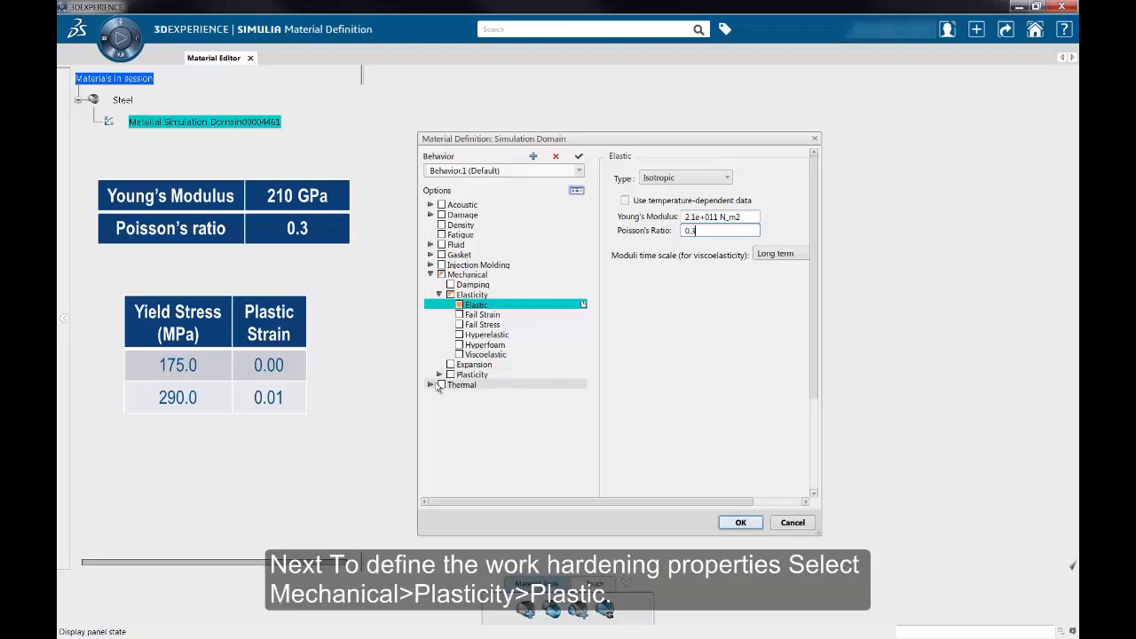
click(439, 374)
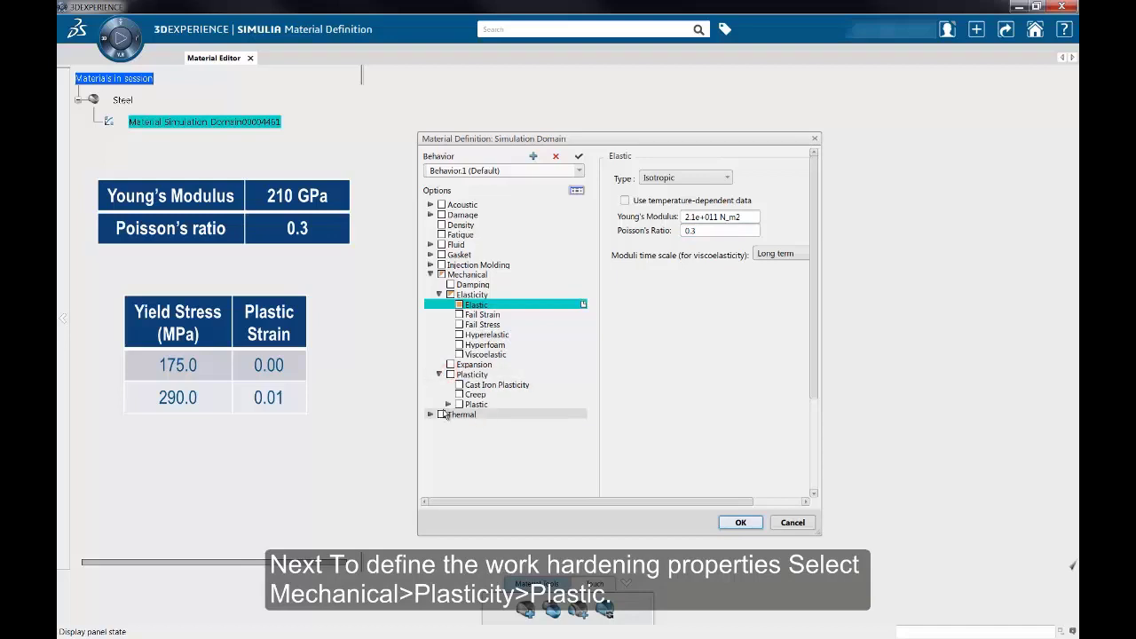
Step: Enable Plastic behaviour and widen the hardening table to show the Plastic Strain column
click(448, 404)
click(471, 405)
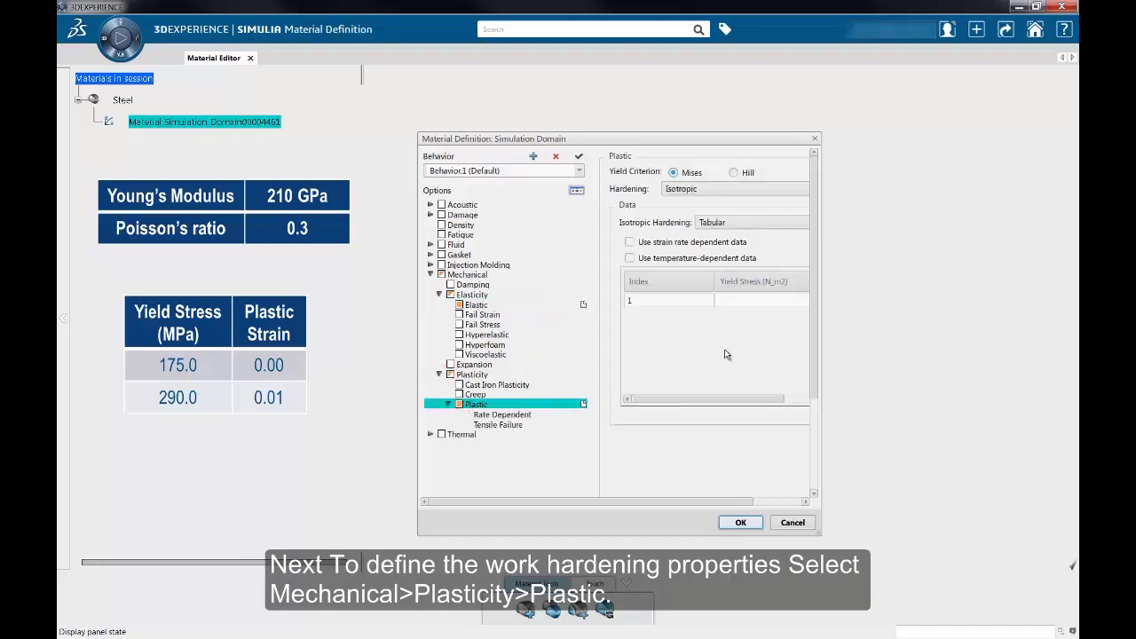
click(819, 304)
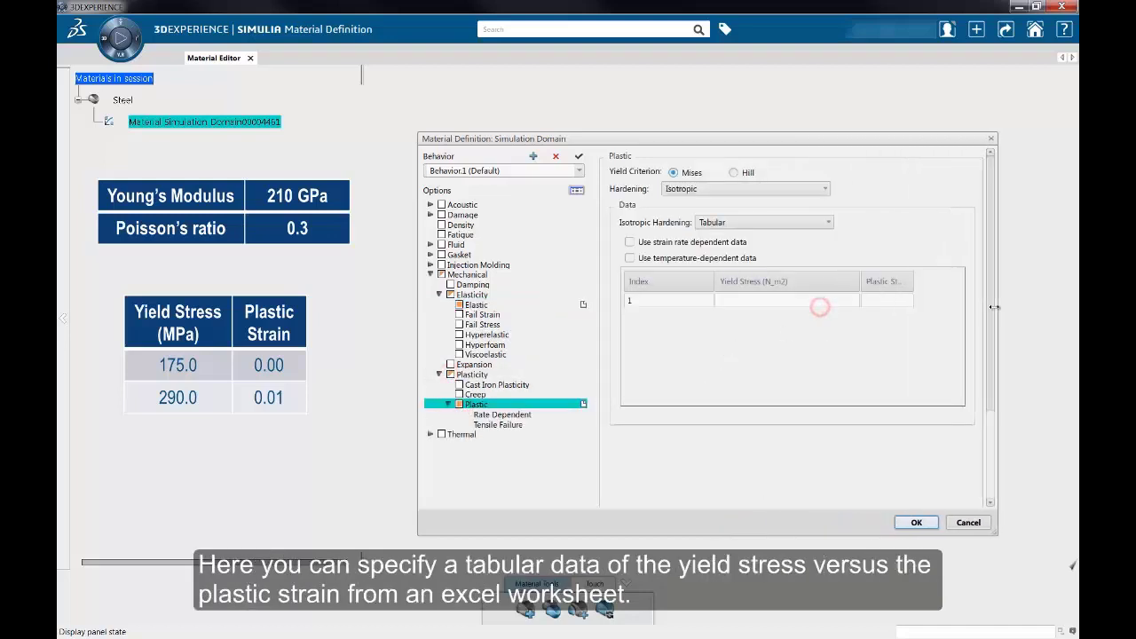
click(756, 302)
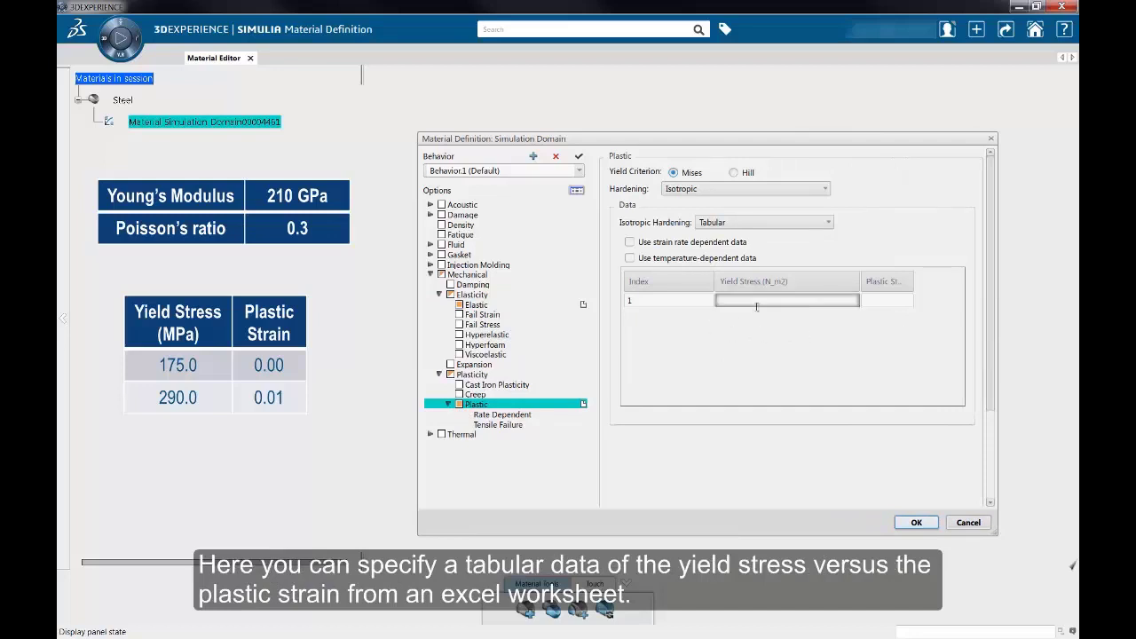
click(753, 329)
click(689, 303)
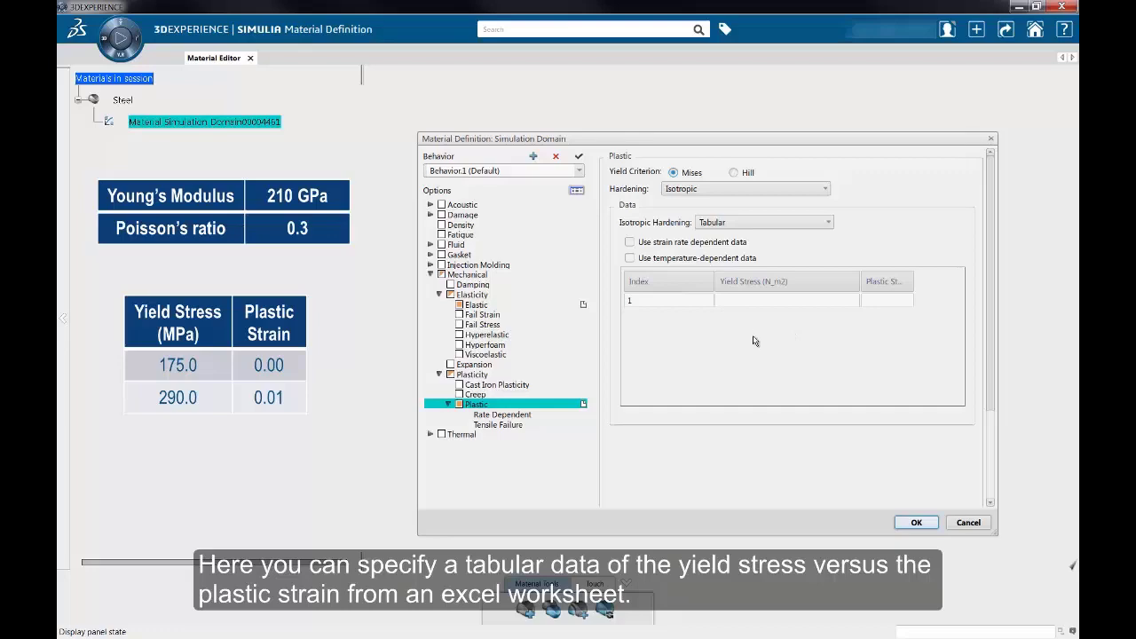
click(733, 301)
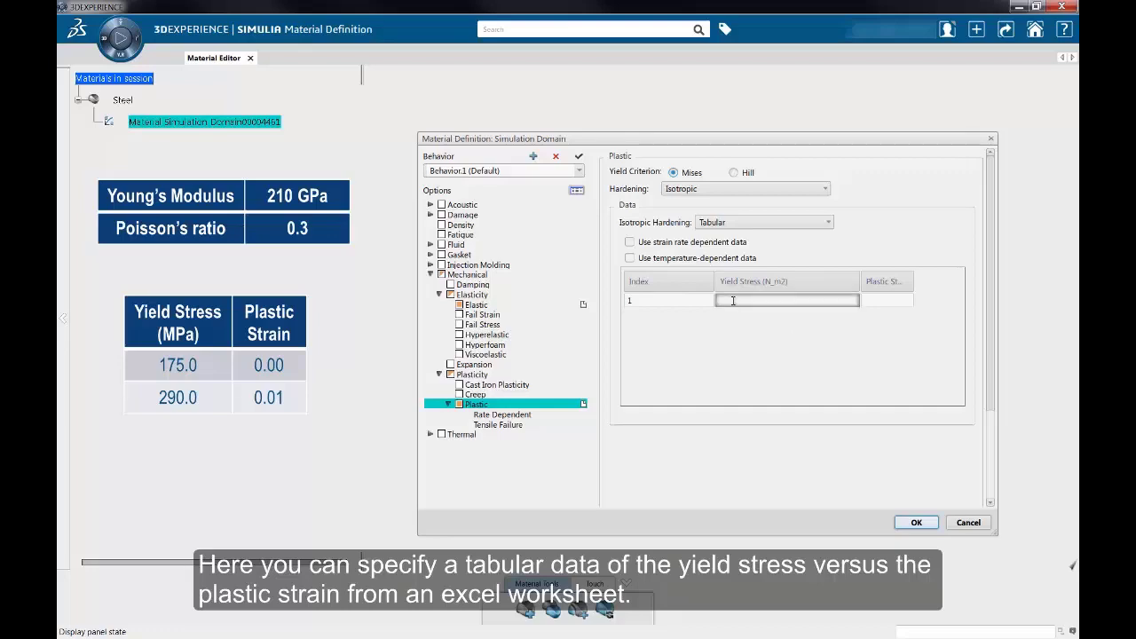
Step: Import the yield stress table from Plasticity.xlsx (1.75e+008 at 0, 2.9e+008 at 0.01) and confirm
right_click(733, 301)
click(742, 310)
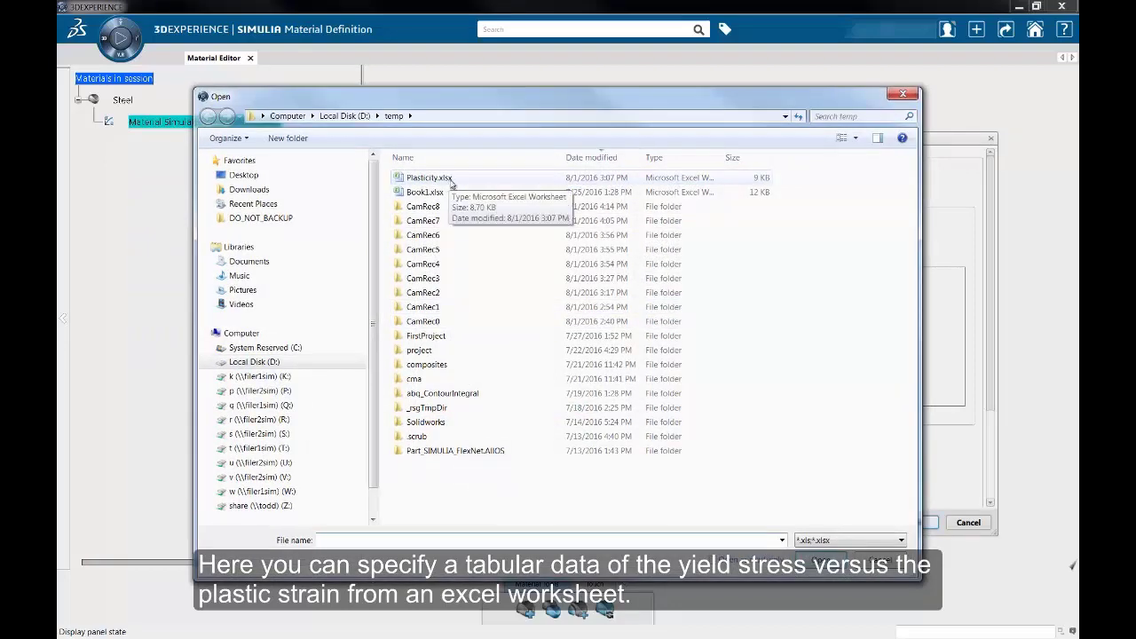
double_click(444, 178)
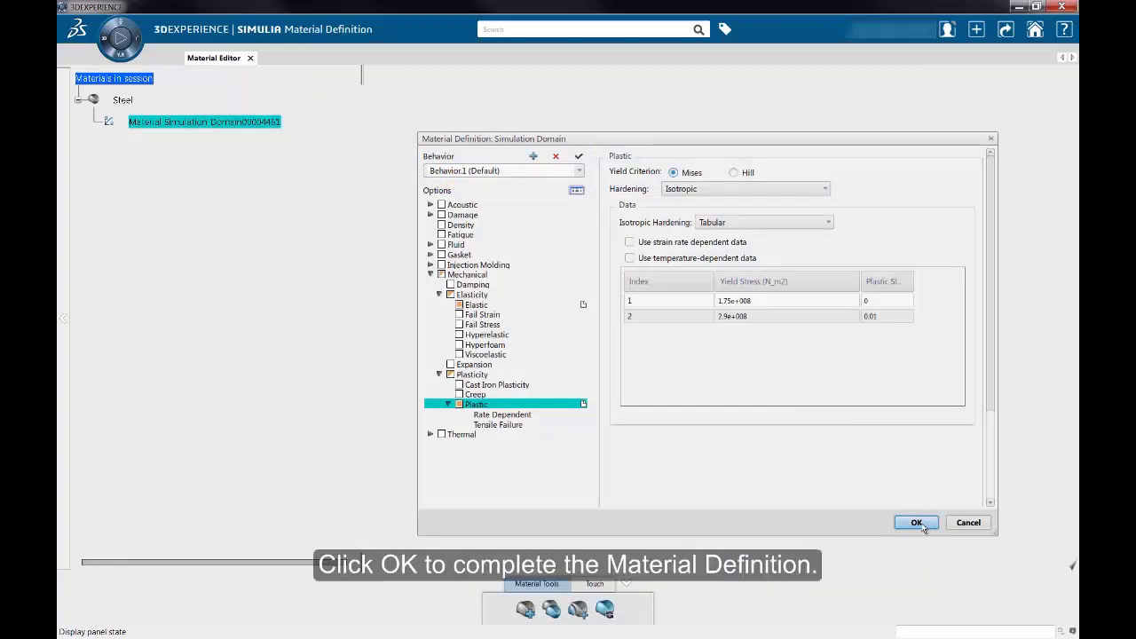
click(916, 522)
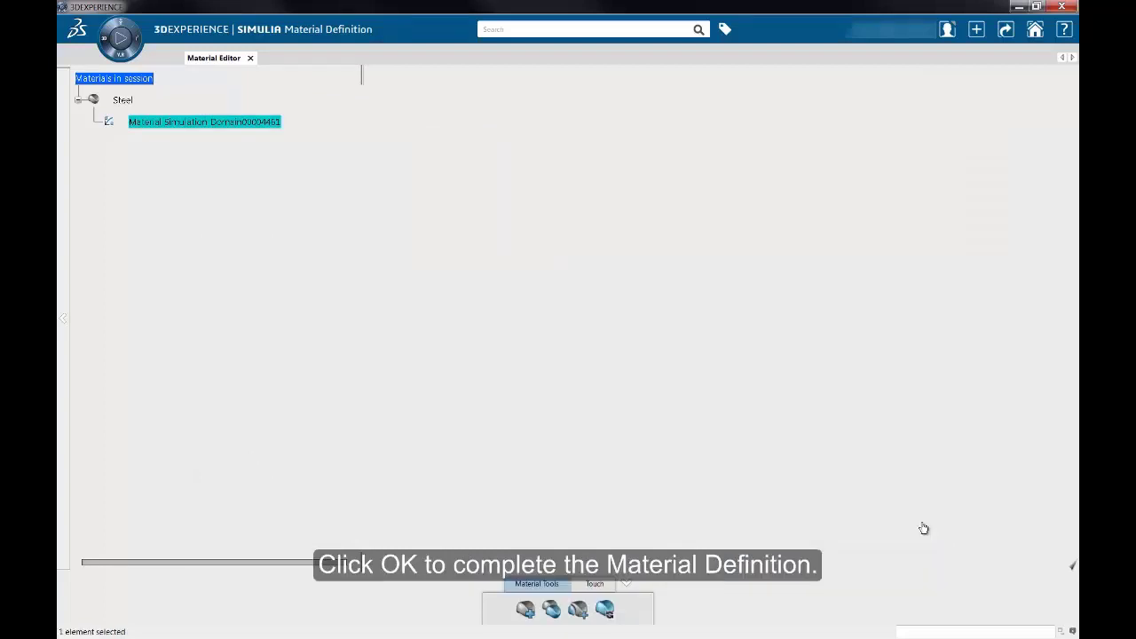